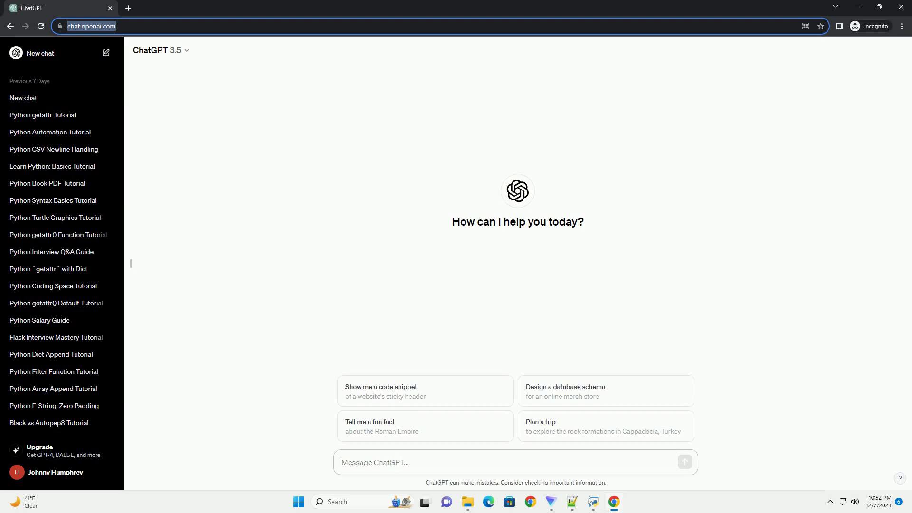
pyautogui.write('write an informative tutorial about python re match exact string with code example')
# Send the request for a tutorial on matching exact strings with Python re.match.
pyautogui.press('Return')
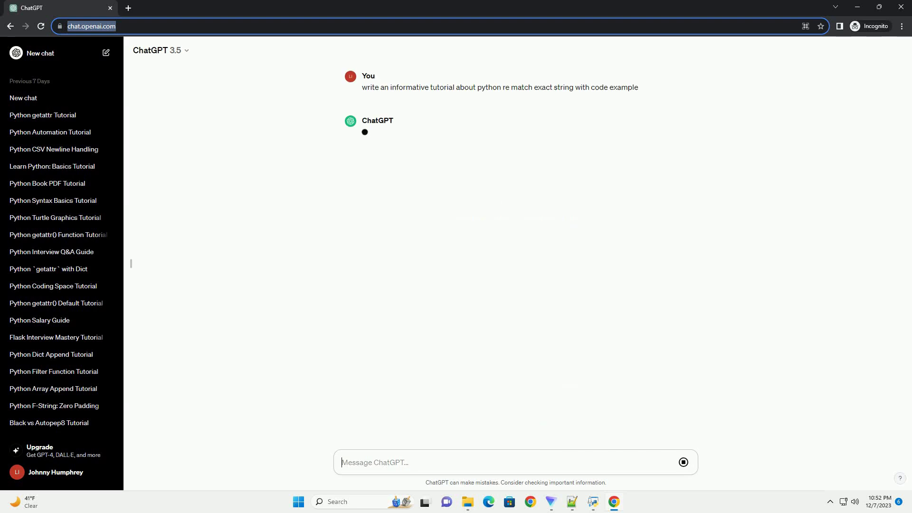